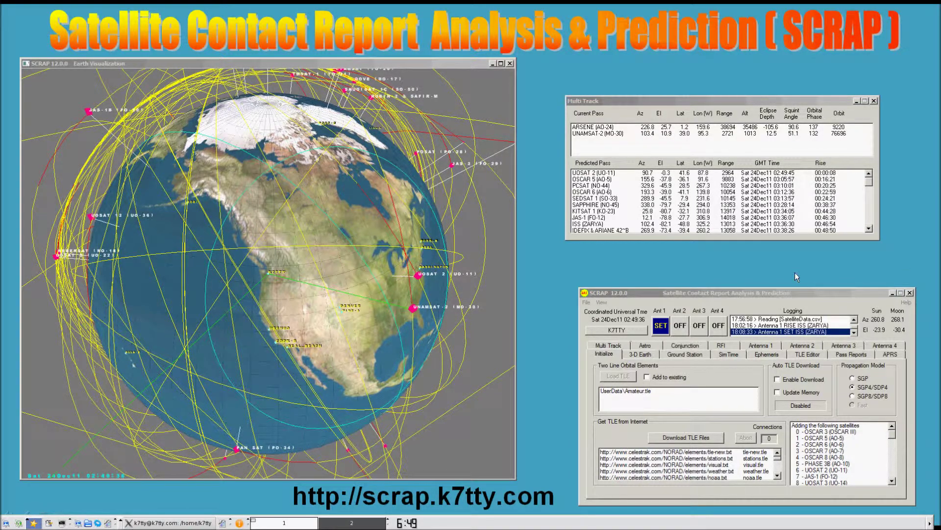
# Move the control window up-left and view the 3-D Earth, Ground Station, SimTime and Ephemeris pages
pyautogui.moveTo(794, 293); pyautogui.dragTo(778, 283)
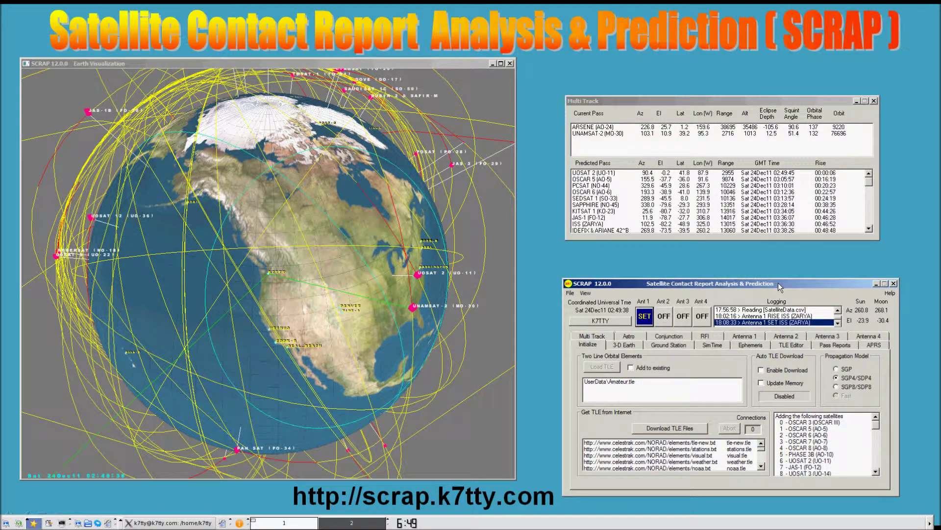
pyautogui.click(626, 346)
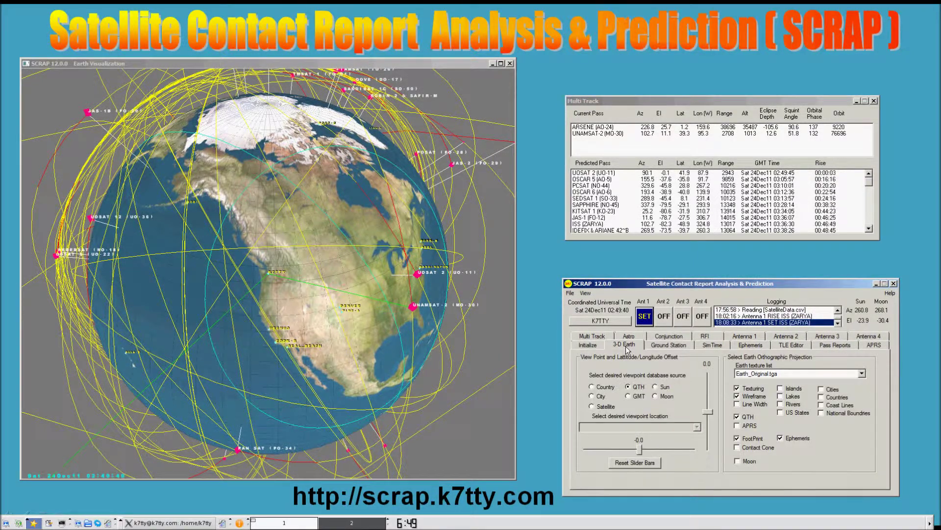
pyautogui.click(665, 348)
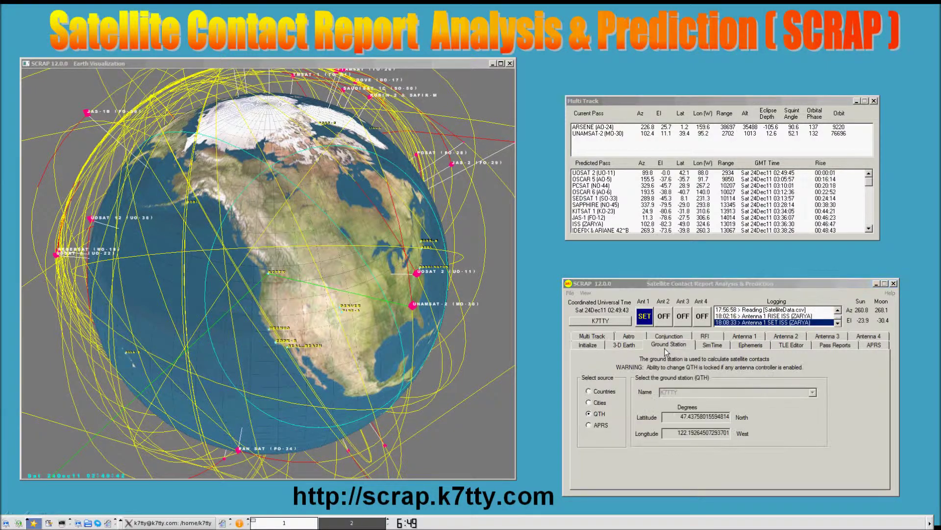
pyautogui.click(710, 347)
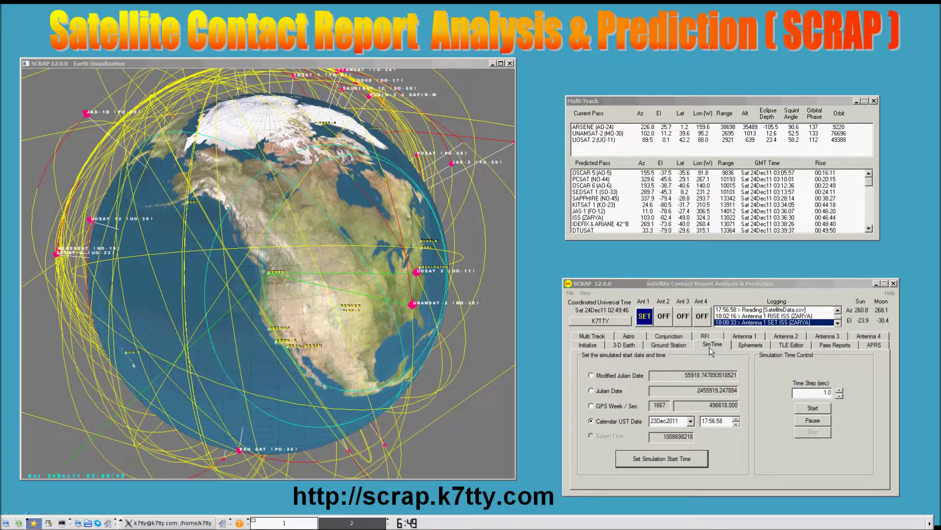
pyautogui.click(750, 346)
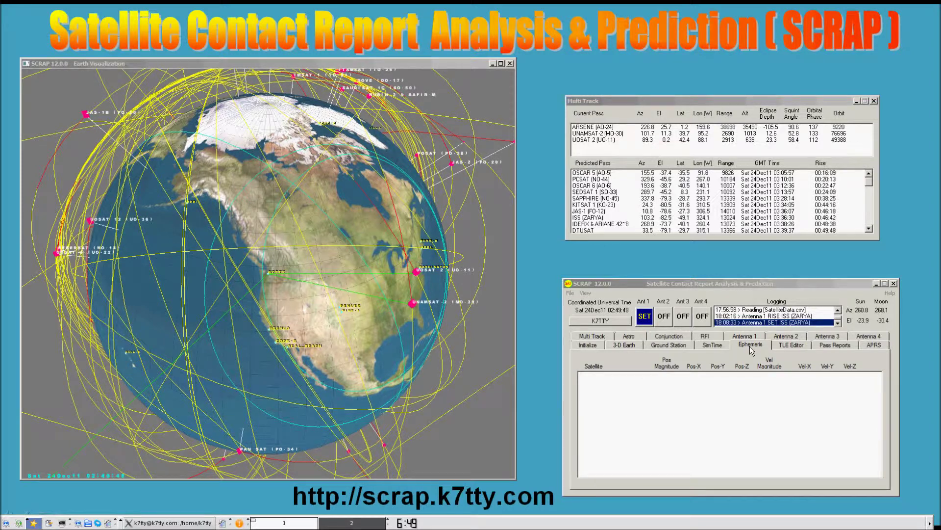
# View the TLE Editor, Pass Reports and APRS pages, ending on the Multi Track pass tables
pyautogui.click(789, 345)
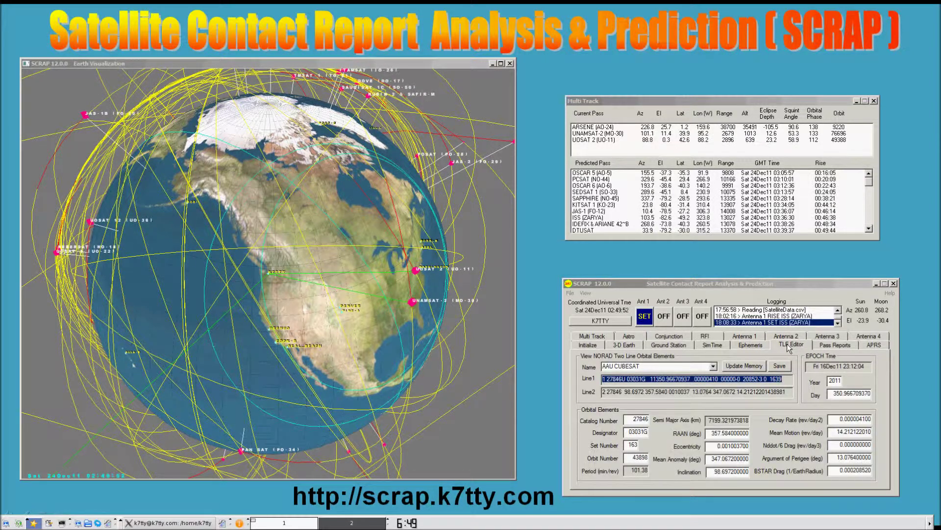
pyautogui.click(830, 347)
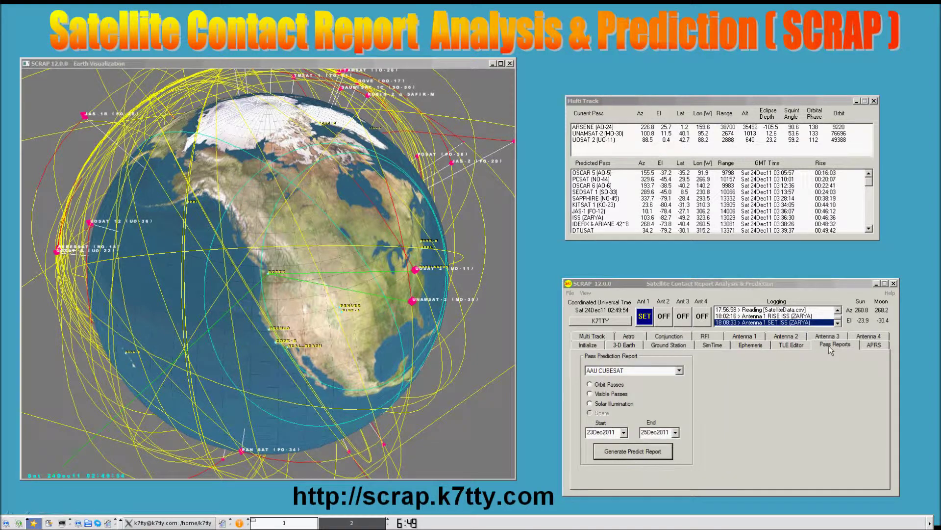
pyautogui.click(870, 346)
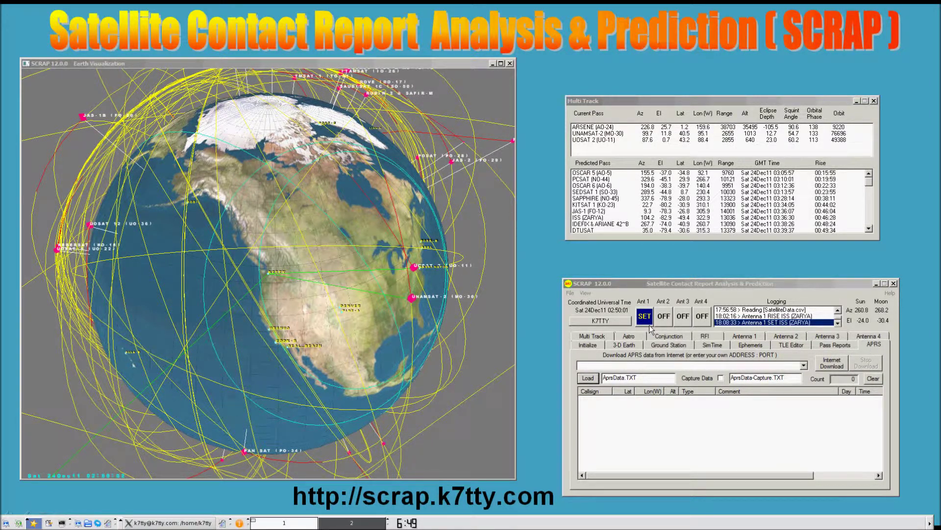
pyautogui.click(602, 337)
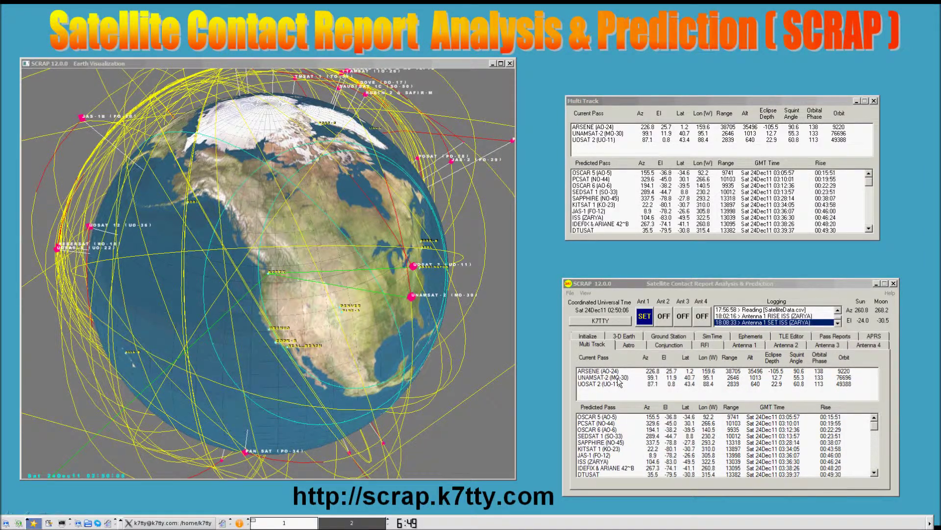
# After Astro, set DOVE (DO-17) as the conjunction target shown on the 3-D Earth, then view the RFI list
pyautogui.click(634, 346)
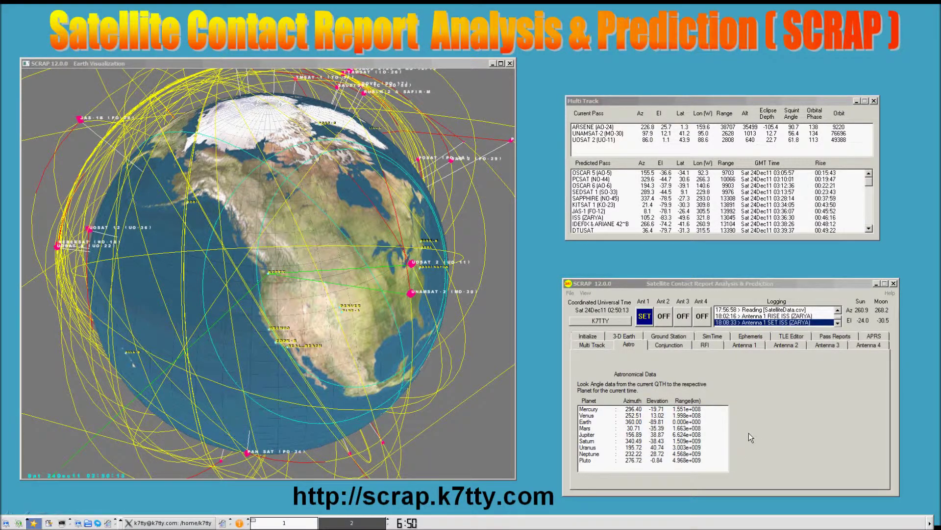
pyautogui.click(668, 347)
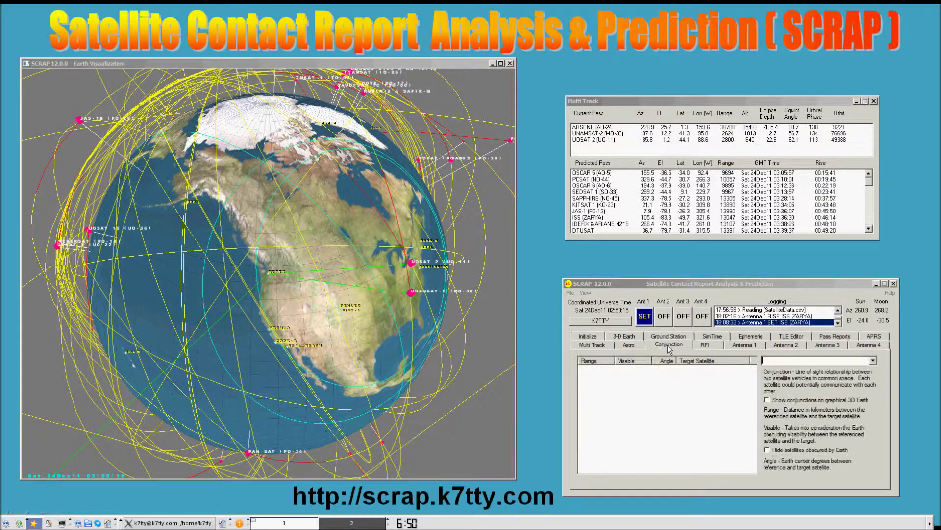
pyautogui.click(874, 361)
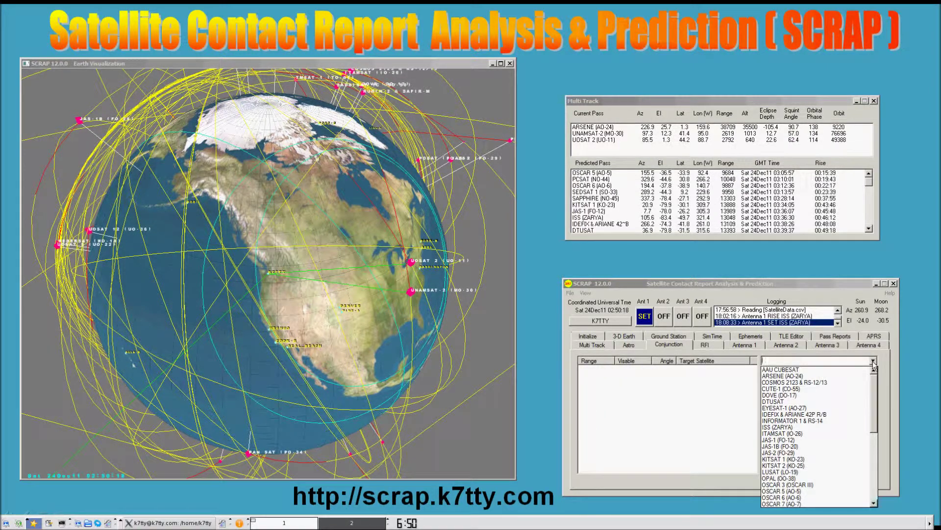
pyautogui.click(785, 395)
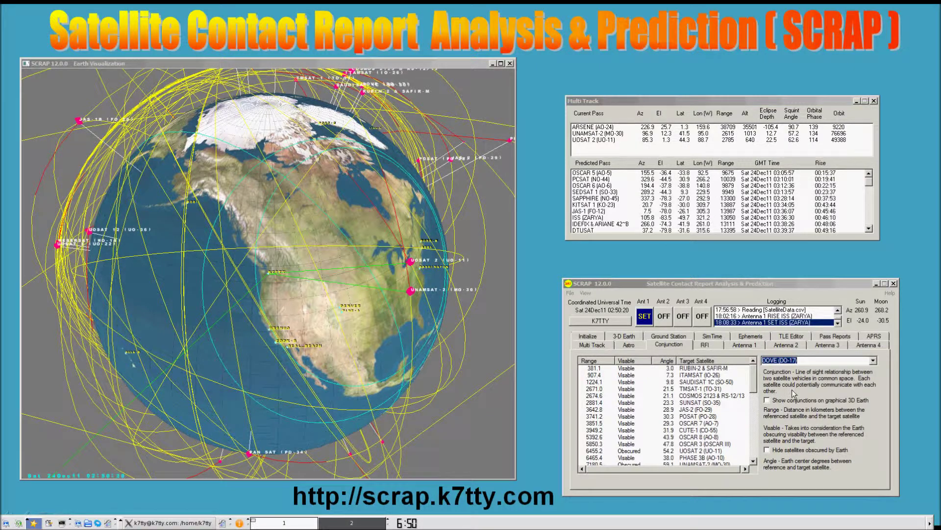
pyautogui.click(767, 400)
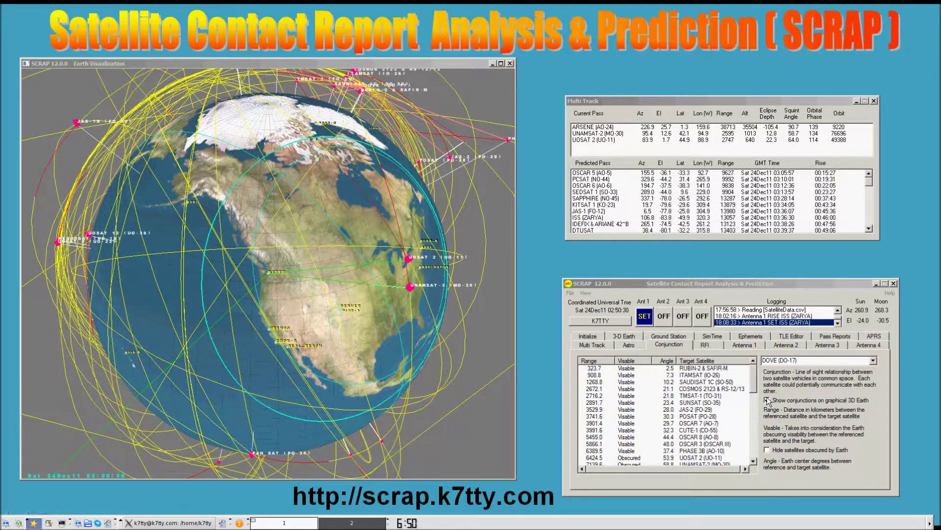
pyautogui.click(710, 345)
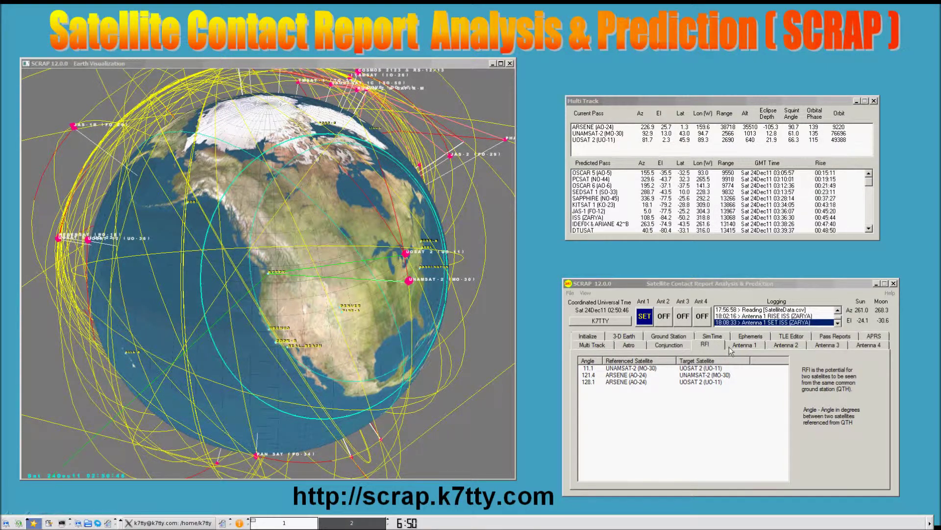
# Inspect the Antenna 1–4 controller tabs, ending on Antenna 1's ISS (ZARYA) tracking panel
pyautogui.click(744, 346)
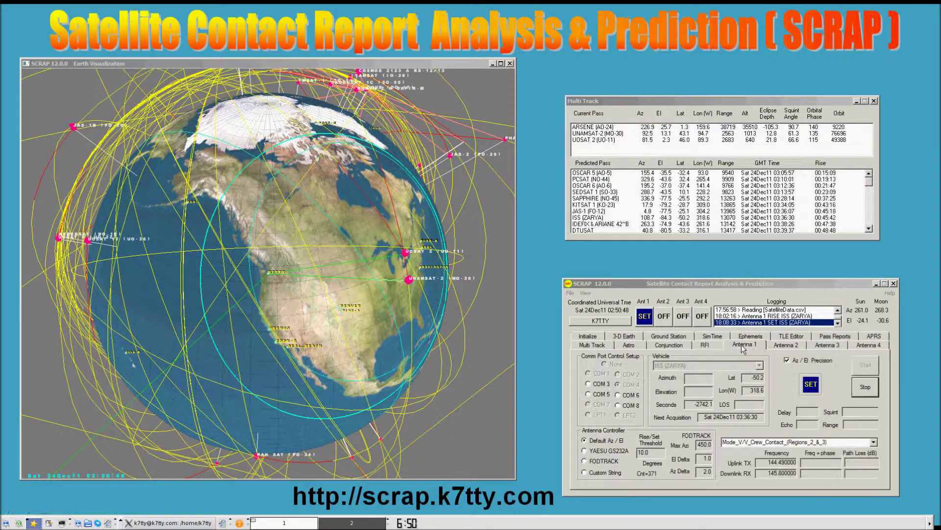
pyautogui.click(784, 345)
pyautogui.click(827, 346)
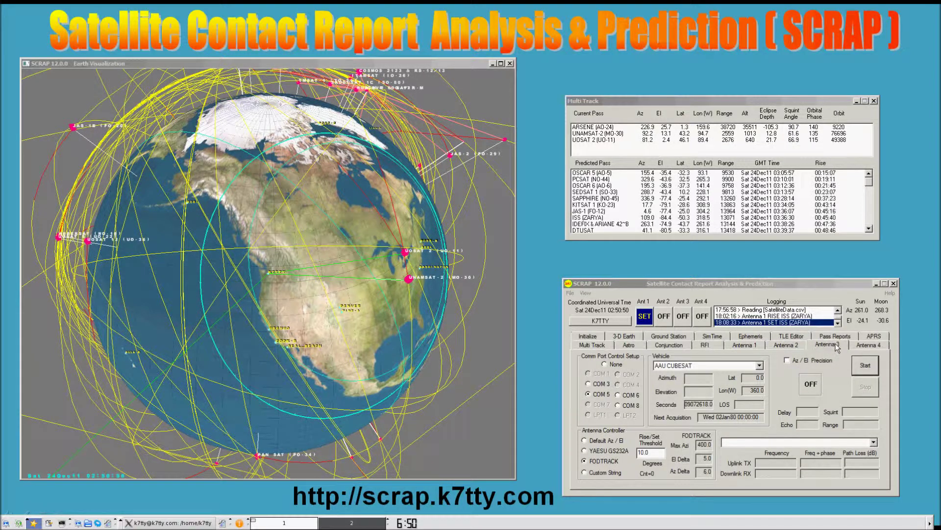
pyautogui.click(869, 345)
pyautogui.click(839, 345)
pyautogui.click(800, 346)
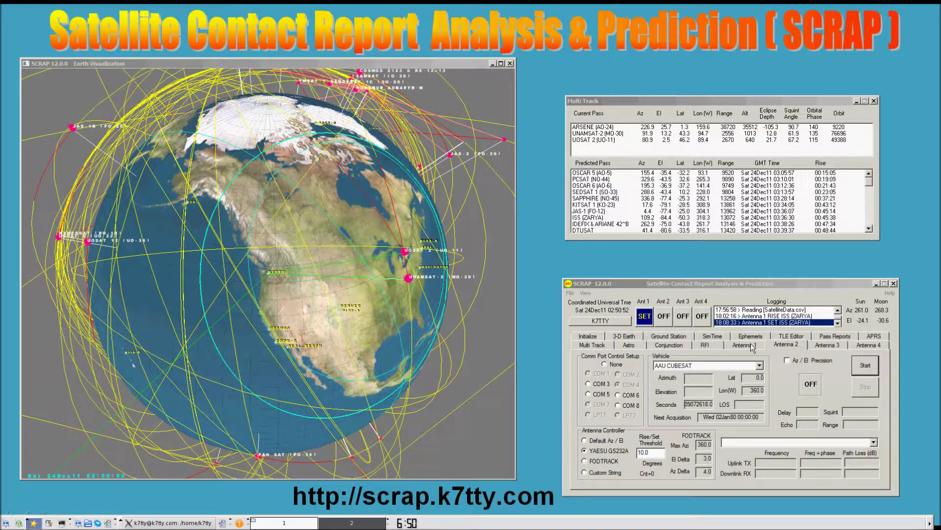
pyautogui.click(752, 345)
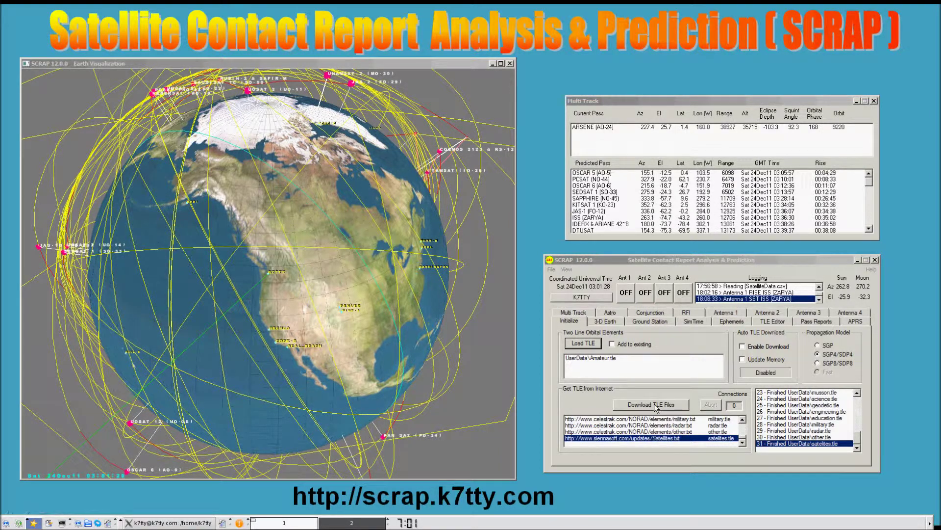
# Download fresh TLE files until all 31 entries, ending with satellites.tle, complete
pyautogui.click(652, 405)
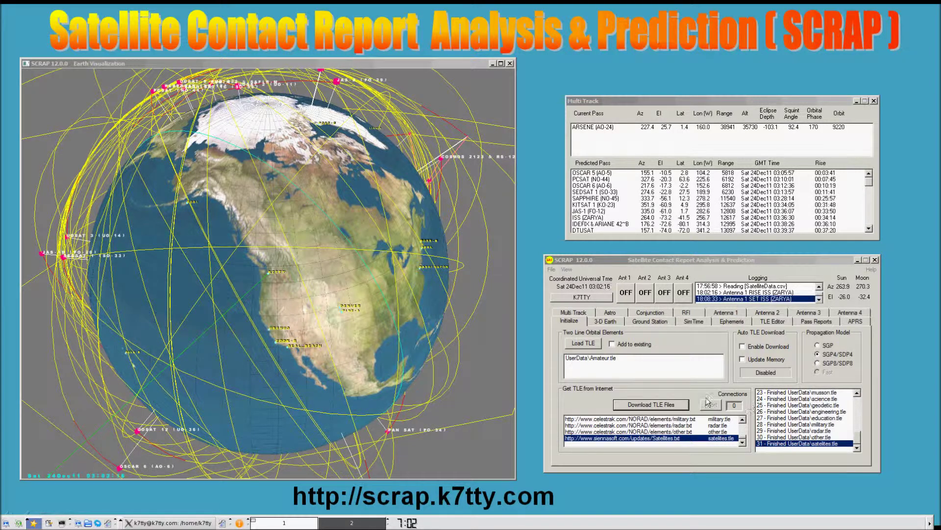
# Load the UserData amateur.tle element file through Load TLE
pyautogui.click(584, 358)
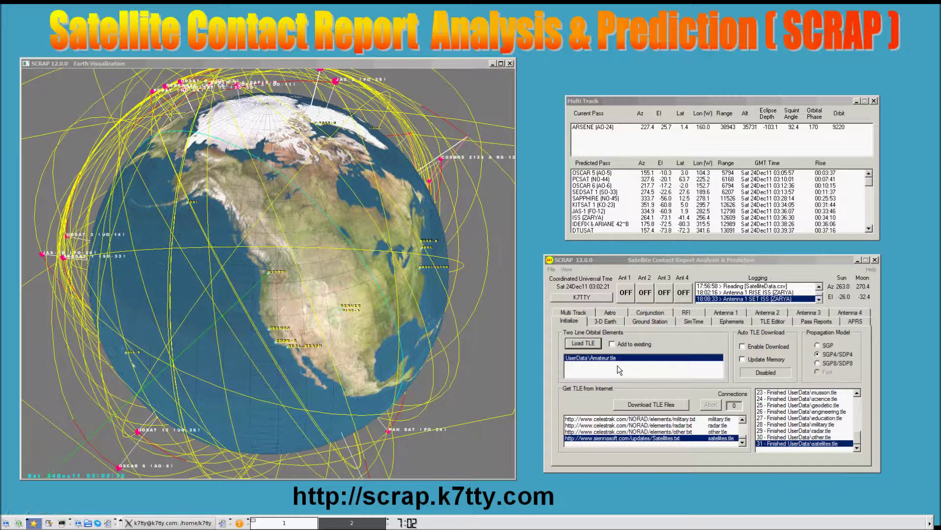
pyautogui.click(579, 343)
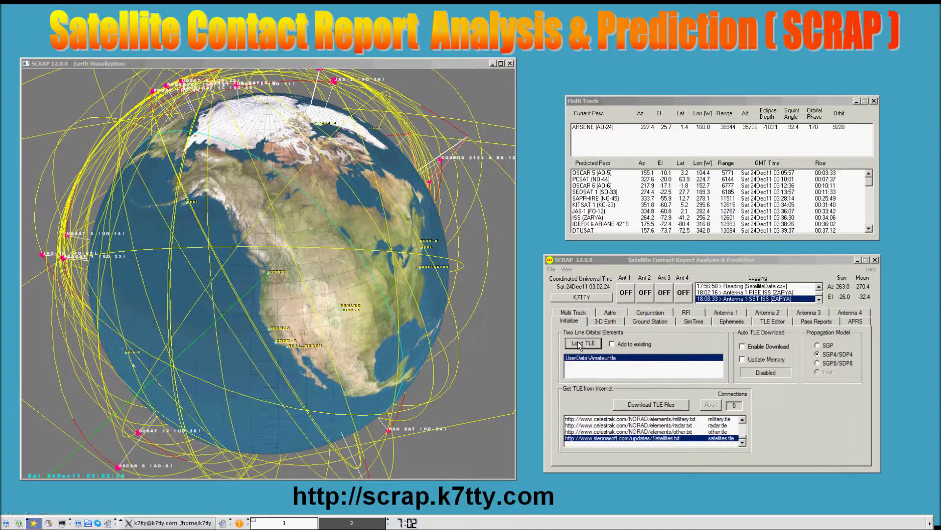
pyautogui.doubleClick(651, 312)
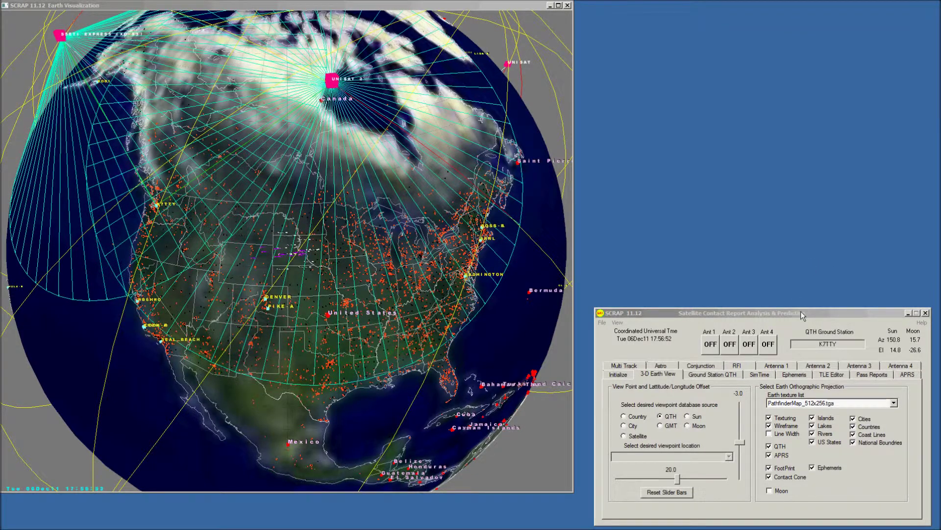
# Bring the control window forward and view its Ground Station, SimTime and Ephemeris pages
pyautogui.click(801, 312)
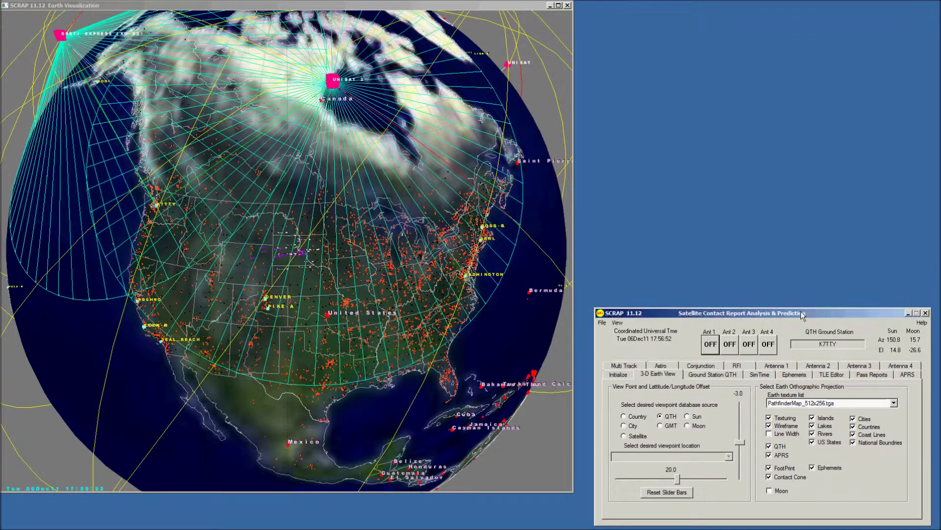
pyautogui.click(702, 376)
pyautogui.click(759, 376)
pyautogui.click(793, 376)
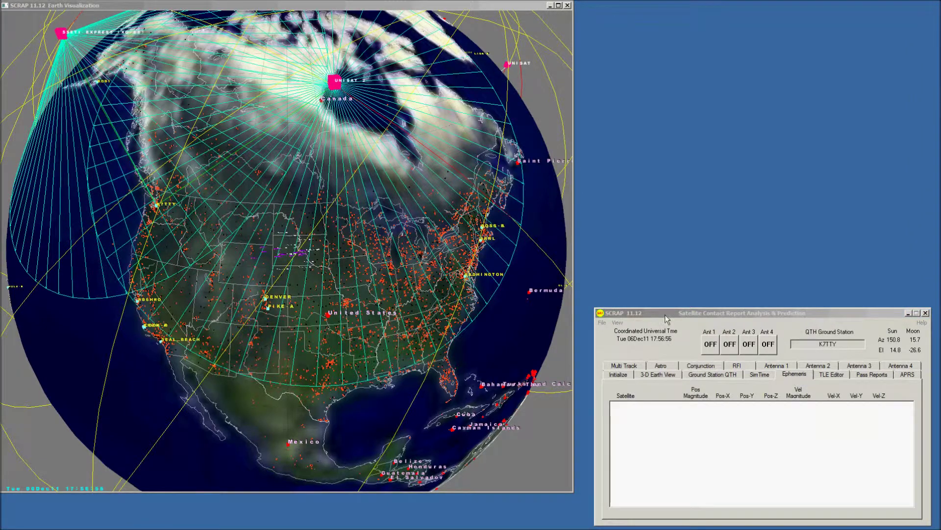
# Open the Multi-Track window and place it at the top centre of the screen
pyautogui.click(617, 322)
pyautogui.click(626, 338)
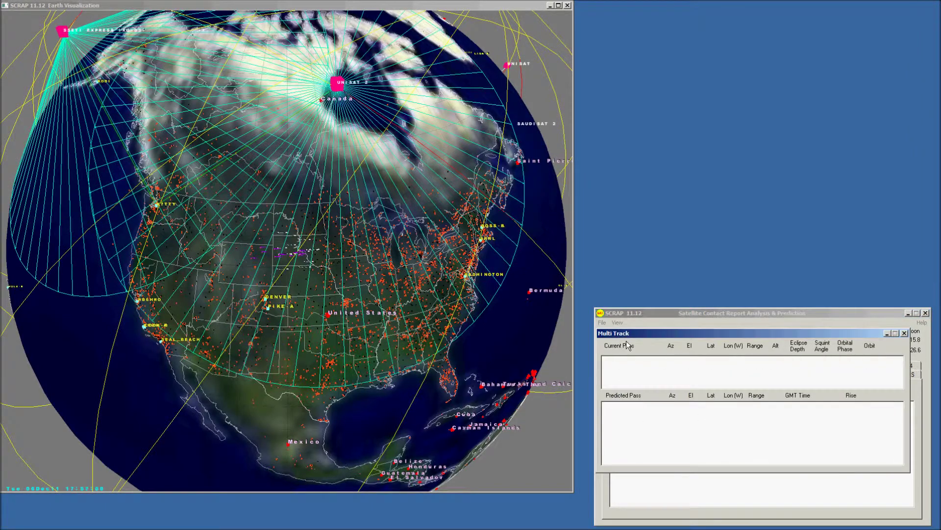
pyautogui.moveTo(668, 331); pyautogui.dragTo(455, 32)
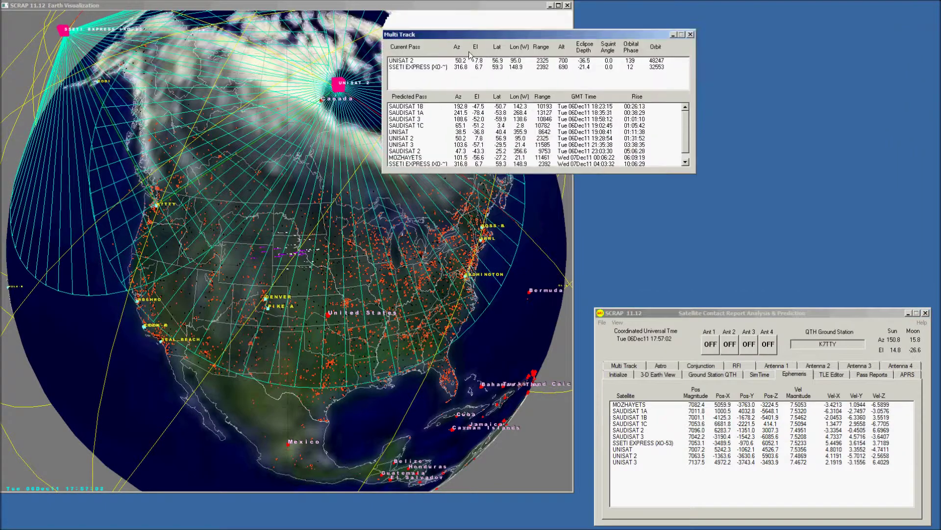
# Open the Ephemeris Display table and lift it clear above the control panel
pyautogui.click(617, 322)
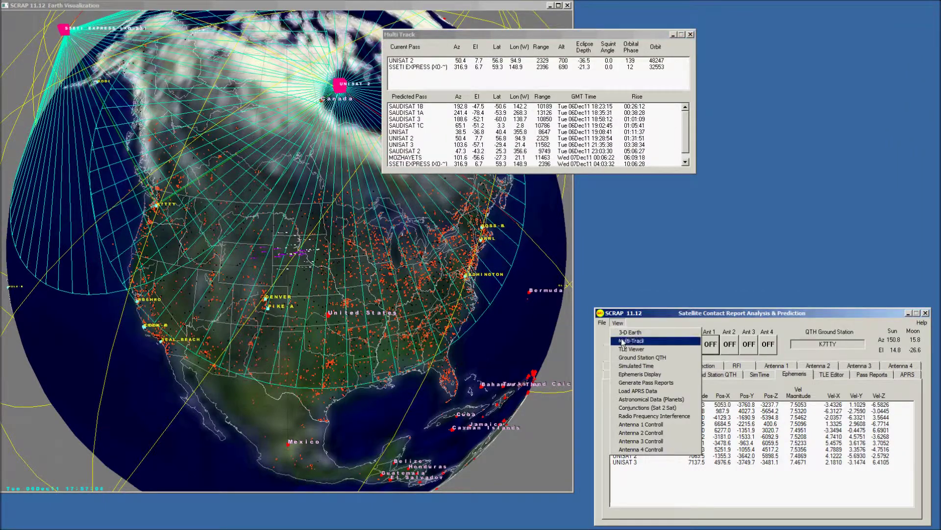
pyautogui.click(640, 374)
pyautogui.moveTo(704, 336); pyautogui.dragTo(692, 153)
pyautogui.moveTo(627, 38); pyautogui.dragTo(538, 32)
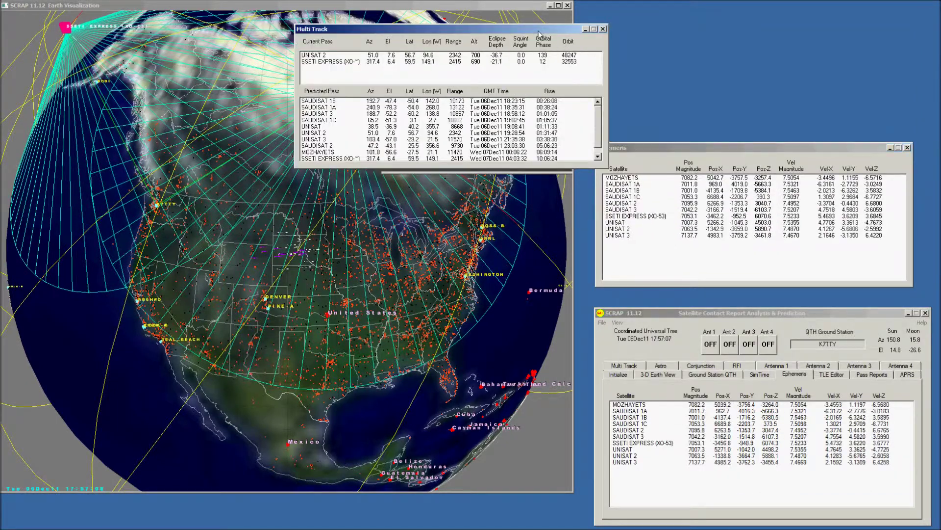
pyautogui.click(617, 322)
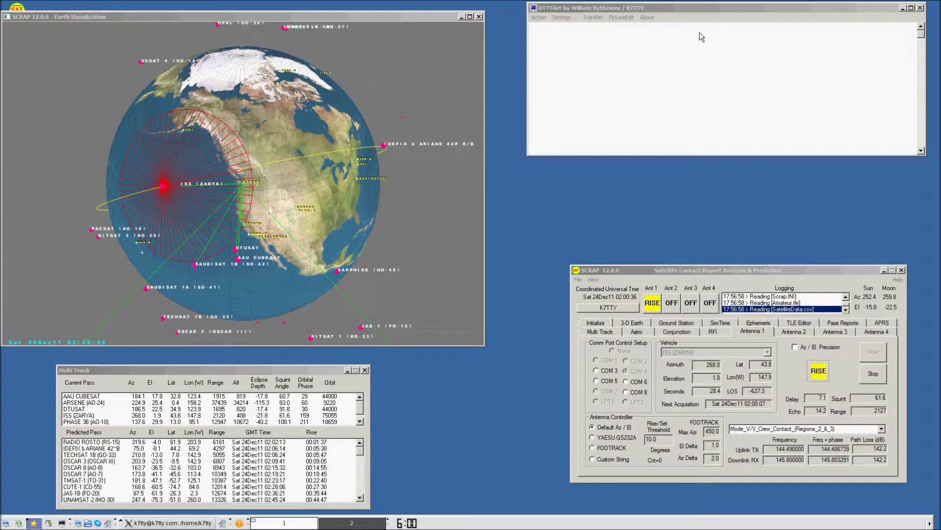
# Lower the RTTYArt terminal slightly in the upper right and focus the globe view
pyautogui.moveTo(700, 8); pyautogui.dragTo(701, 40)
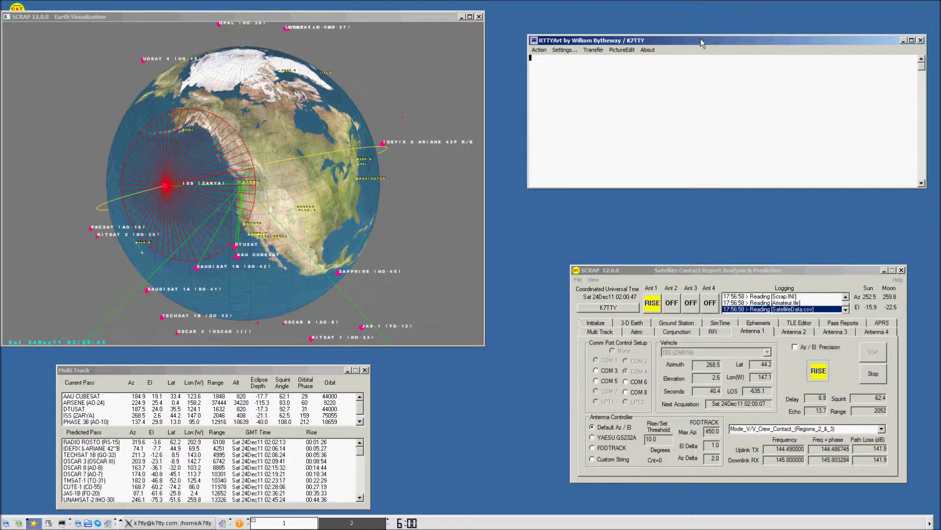
pyautogui.click(301, 172)
# Zoom the globe in on the ISS footprint and nudge the RTTYArt and contact panel windows
pyautogui.scroll(1, 298, 185)
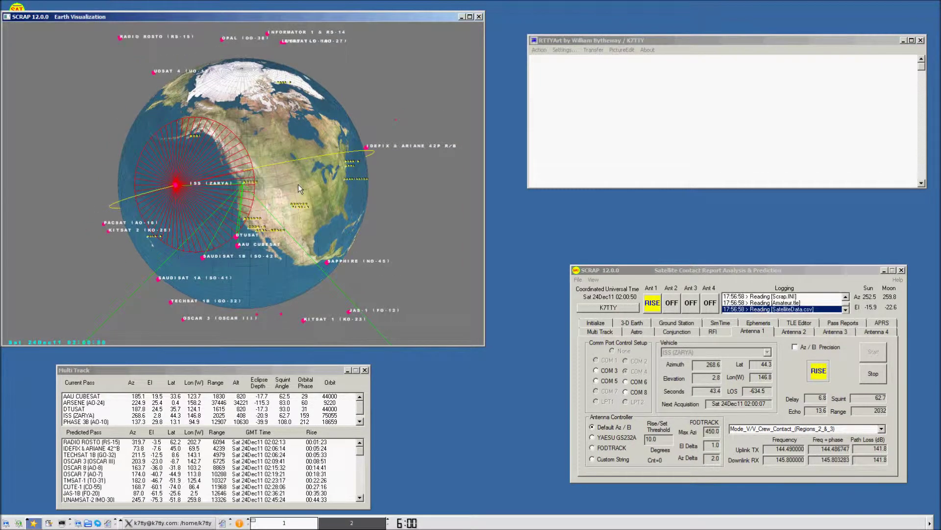
pyautogui.scroll(1, 307, 189)
pyautogui.scroll(1, 311, 192)
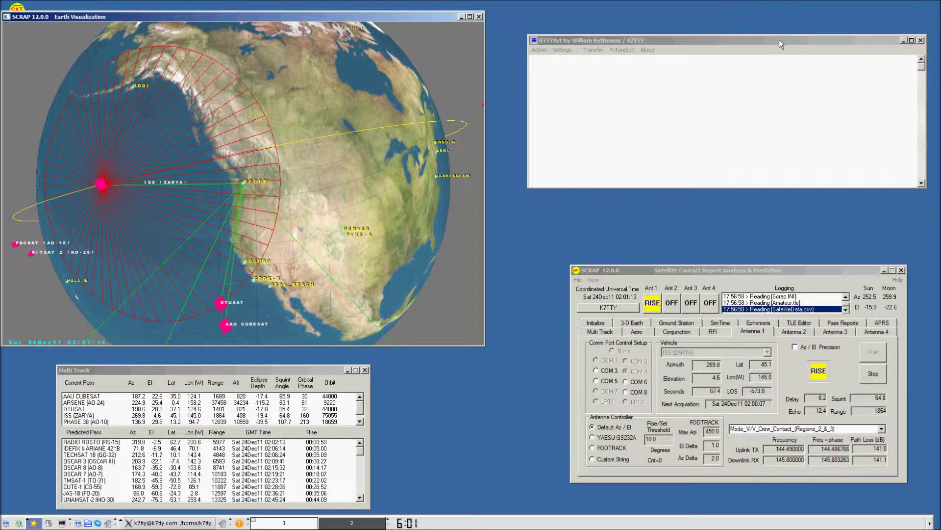
pyautogui.moveTo(777, 39)
pyautogui.mouseDown()
pyautogui.moveTo(775, 32)
pyautogui.moveTo(780, 39)
pyautogui.mouseUp()
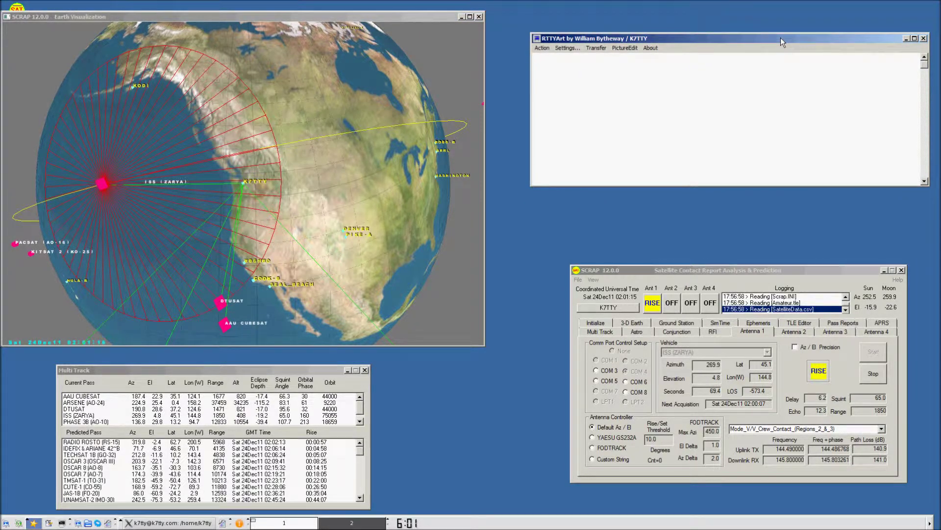
pyautogui.moveTo(737, 269); pyautogui.dragTo(731, 257)
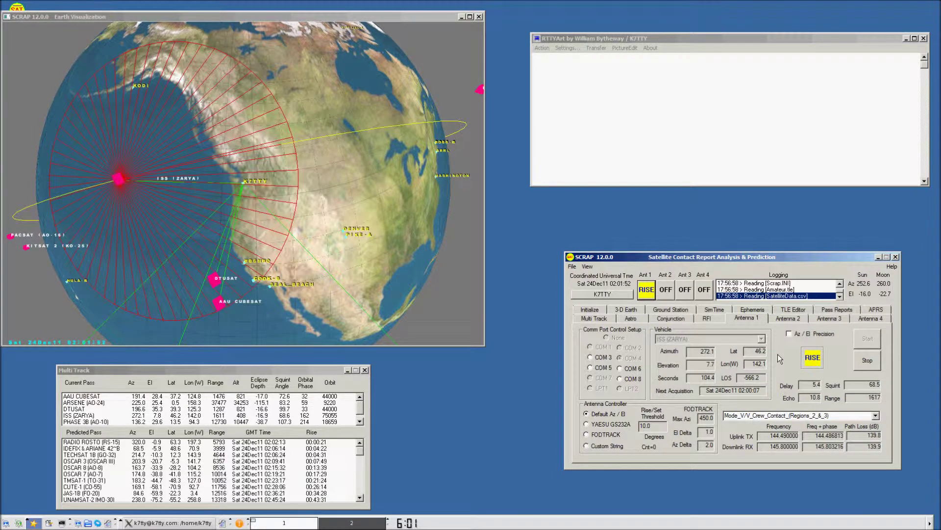
# Select the Antenna 1 rise/set threshold value and, once ISS rises, bring up RTTYArt's TTY settings
pyautogui.doubleClick(656, 422)
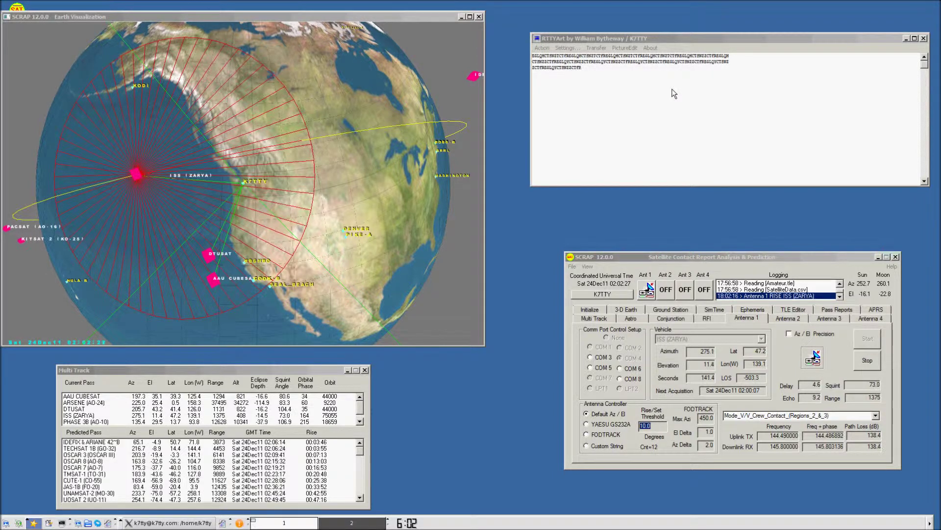
pyautogui.click(566, 49)
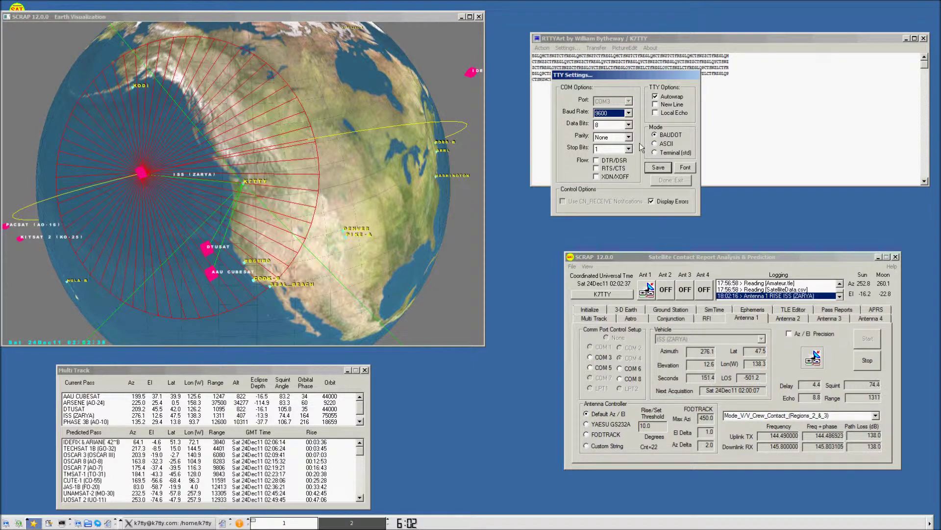
# Save ASCII decoding in RTTYArt's settings and stretch the terminal into a tall narrow column
pyautogui.click(655, 143)
pyautogui.click(661, 168)
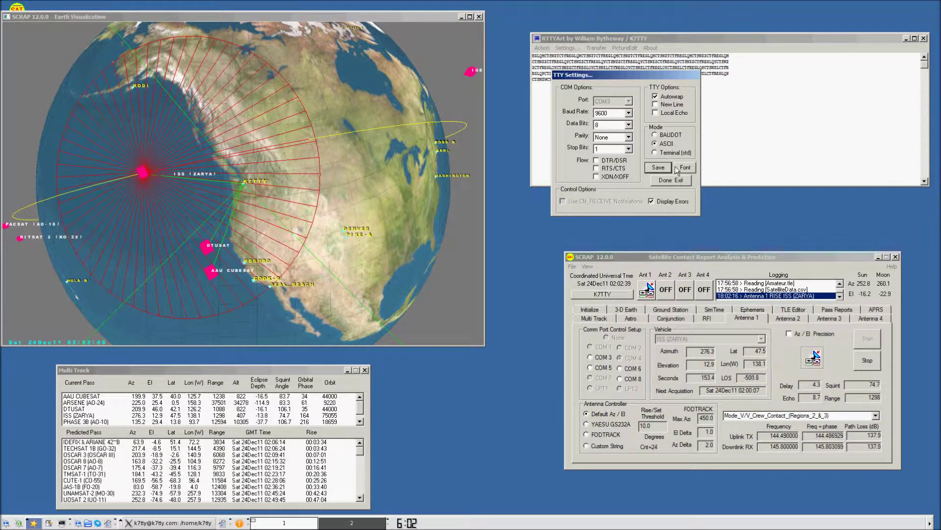
pyautogui.click(683, 181)
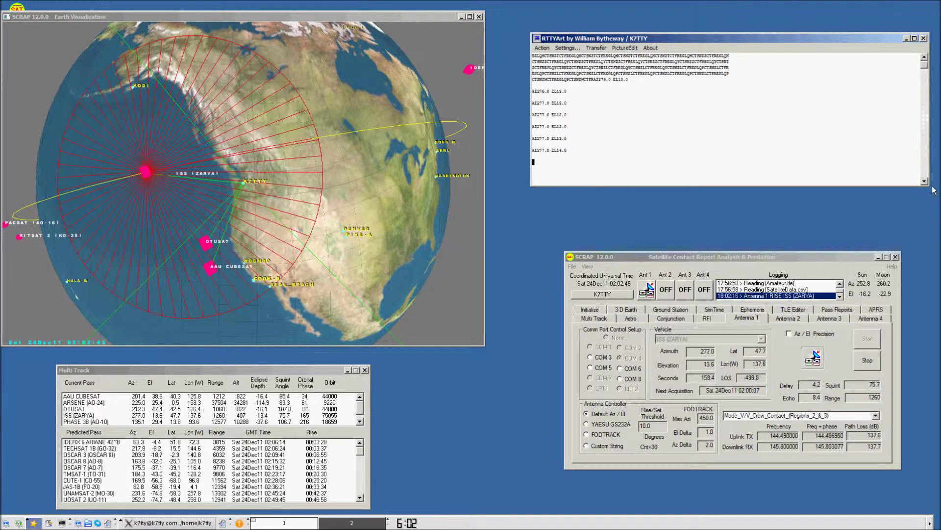
pyautogui.moveTo(931, 186); pyautogui.dragTo(592, 500)
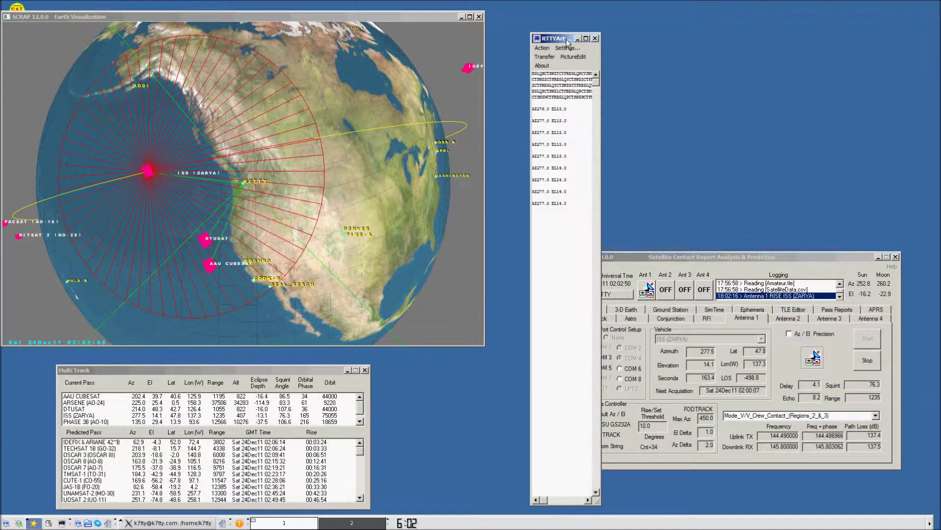
# Place the RTTYArt terminal beside the globe and enable Az / El Precision for tenth-degree commands
pyautogui.moveTo(568, 40); pyautogui.dragTo(528, 38)
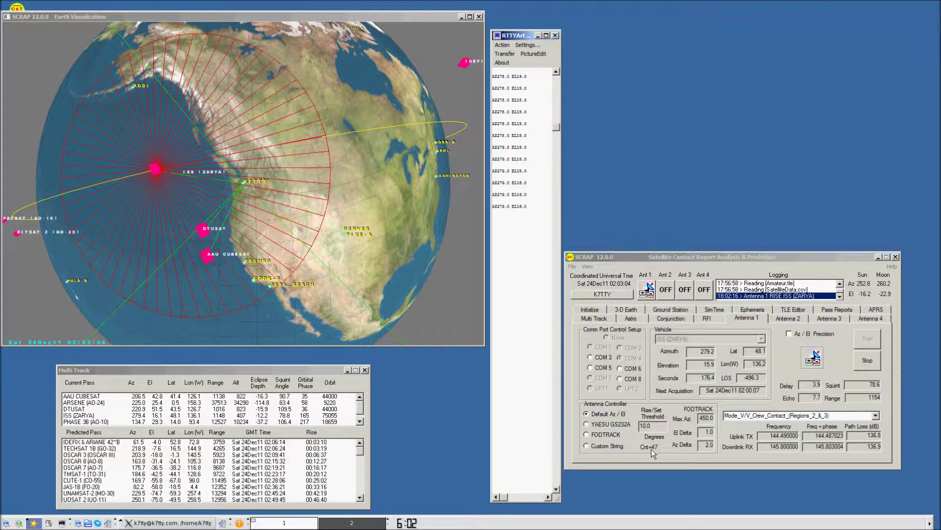
pyautogui.click(788, 334)
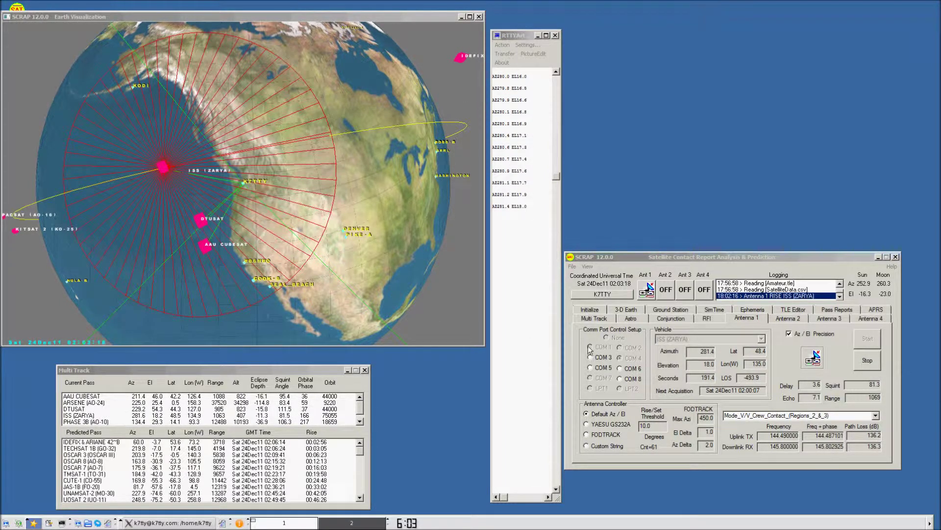
# Briefly switch the antenna controller to YAESU GS232A, then return to Default Az / El
pyautogui.click(586, 424)
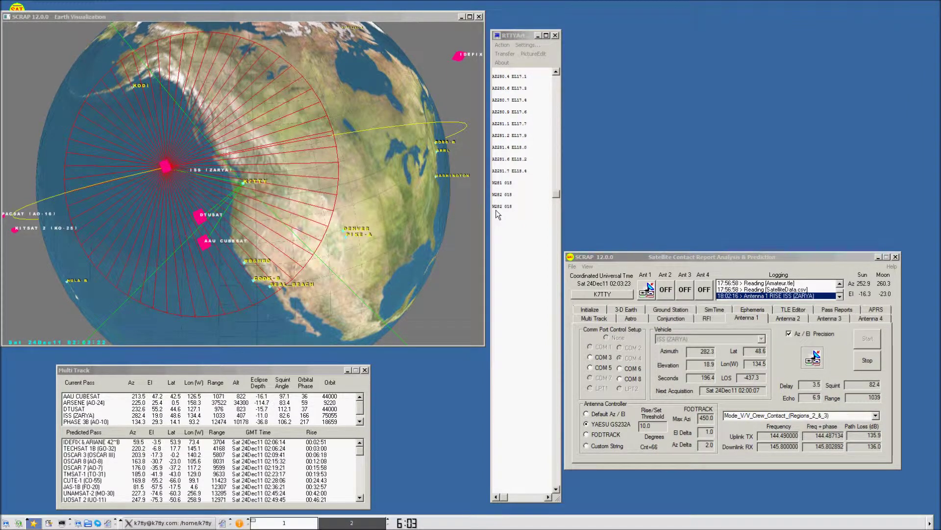
pyautogui.click(587, 414)
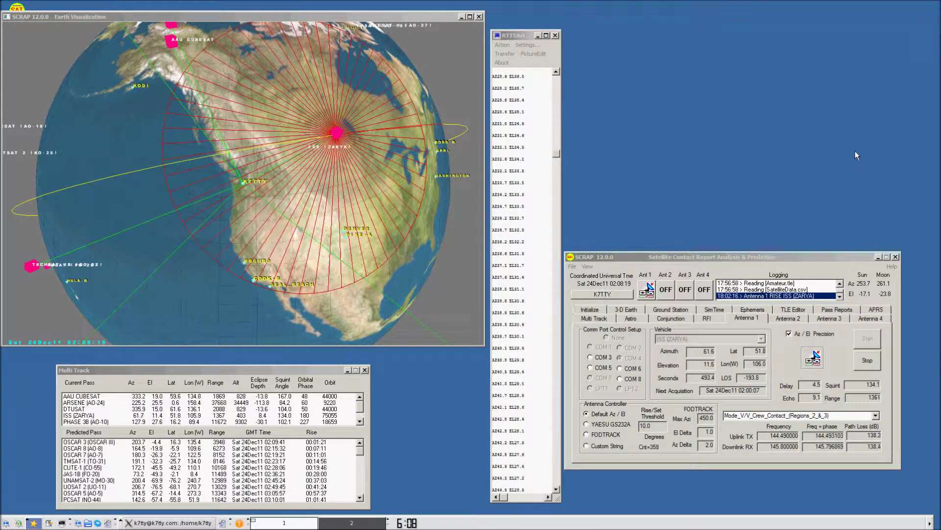
# Show the antenna's FADE status, select the Threshold value, then view Antenna 3's settings
pyautogui.click(816, 363)
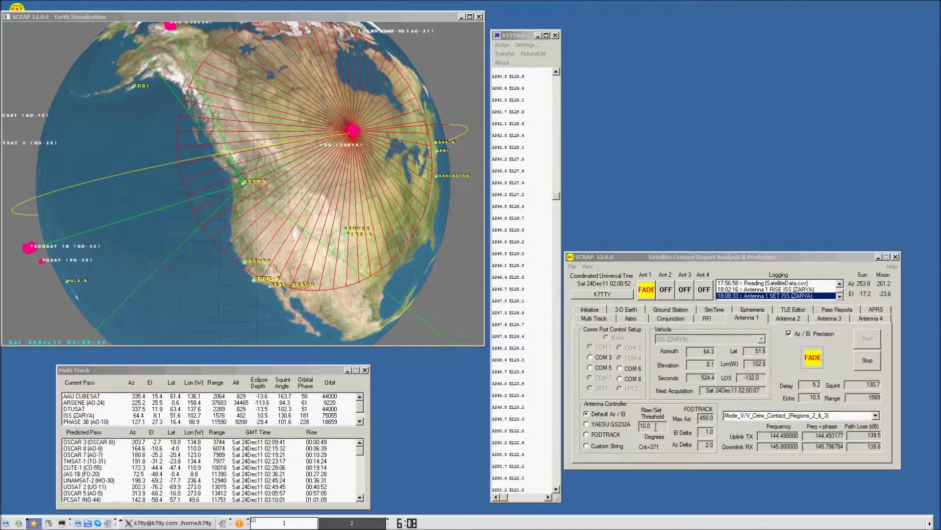
pyautogui.doubleClick(652, 426)
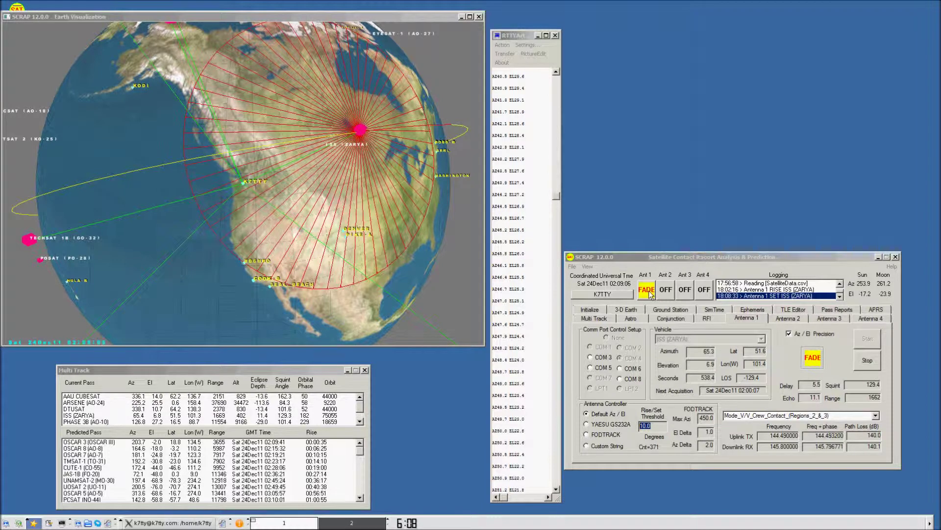
pyautogui.click(666, 290)
pyautogui.click(685, 289)
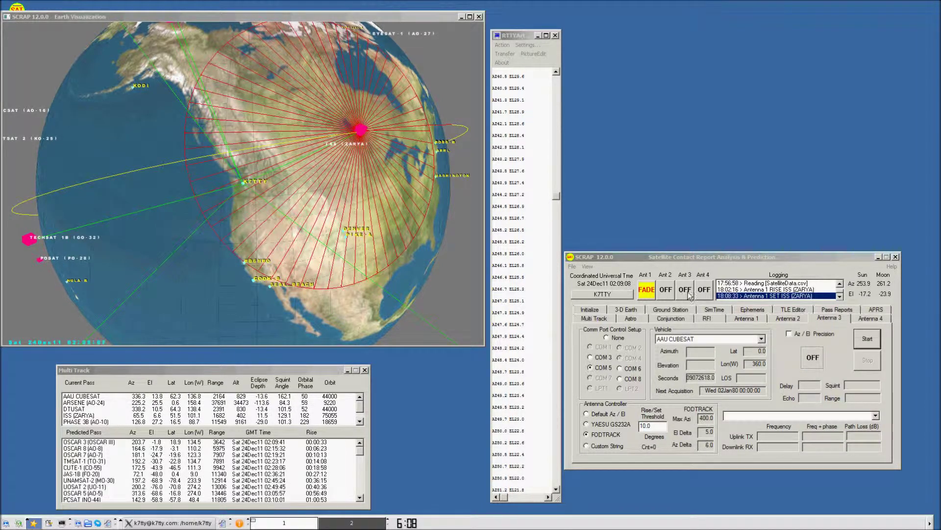
pyautogui.click(704, 290)
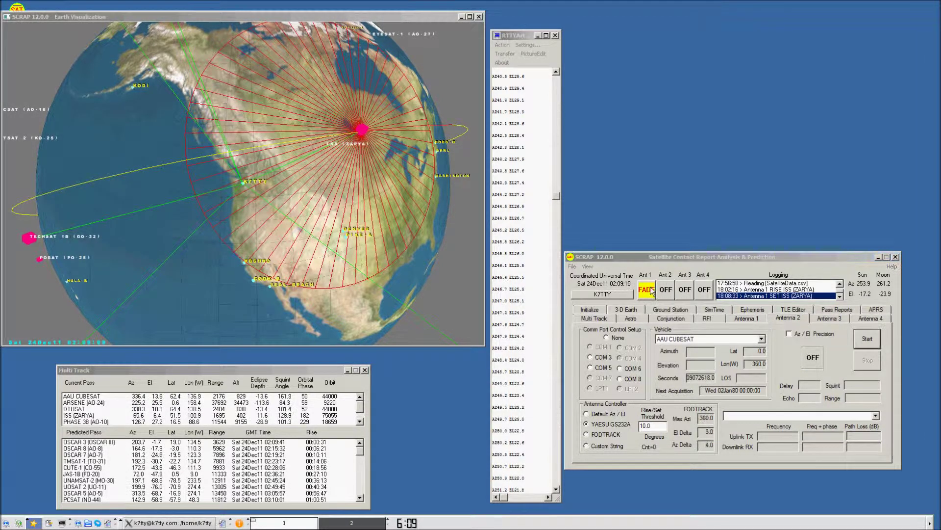